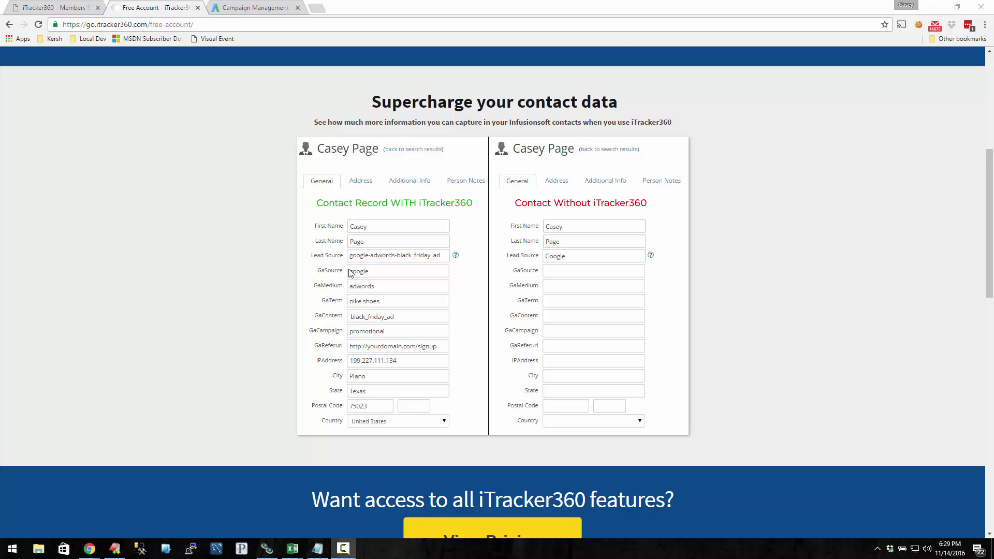
Step: Review the free-account page's sample contact comparison and signup form, and select the page's web address
scroll(355, 266, "up", 2)
scroll(357, 261, "down", 2)
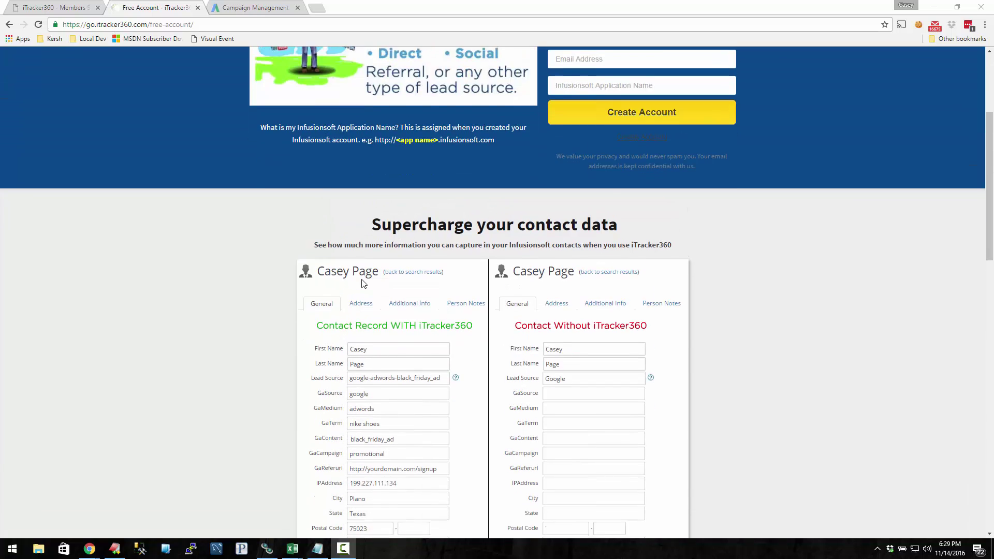
scroll(209, 240, "up", 6)
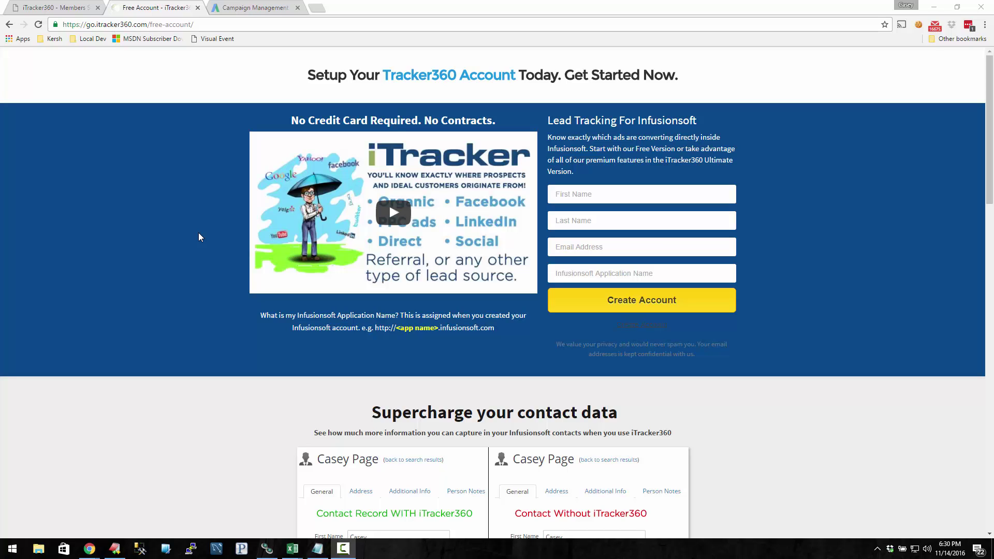
left_click(136, 24)
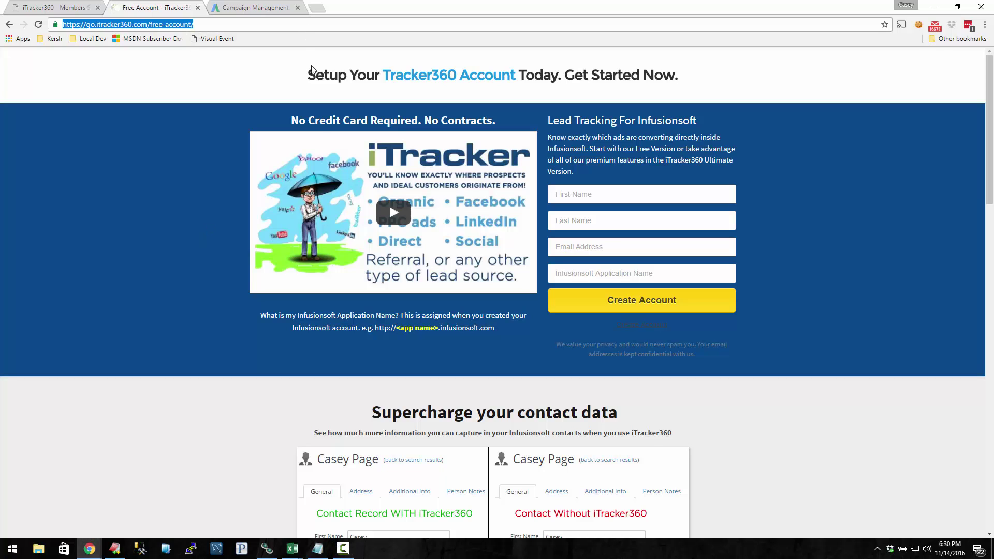
Step: Switch to Notepad and examine the plain free-account URL and its "google organic" lead source
key("alt+Tab")
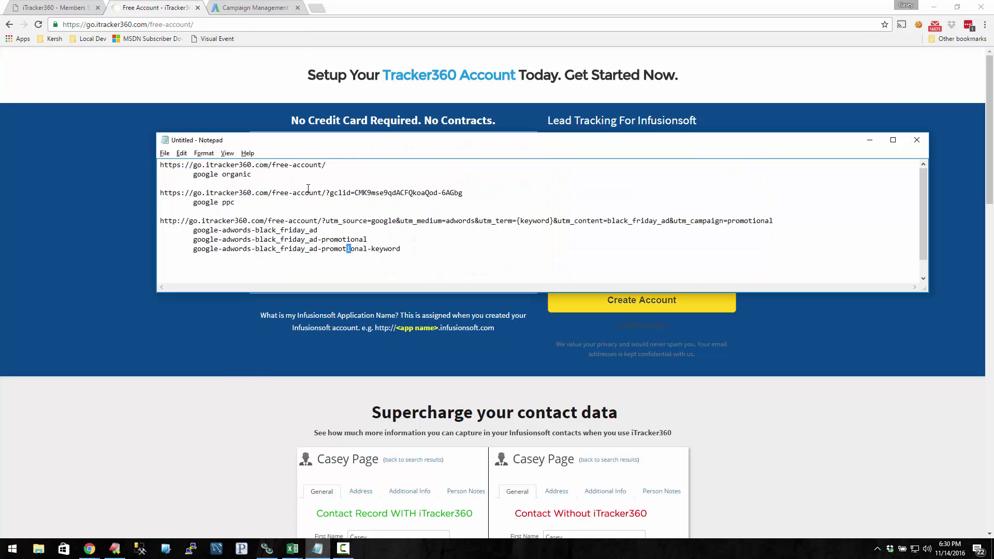
left_click(335, 166)
left_click_drag(335, 166, 160, 166)
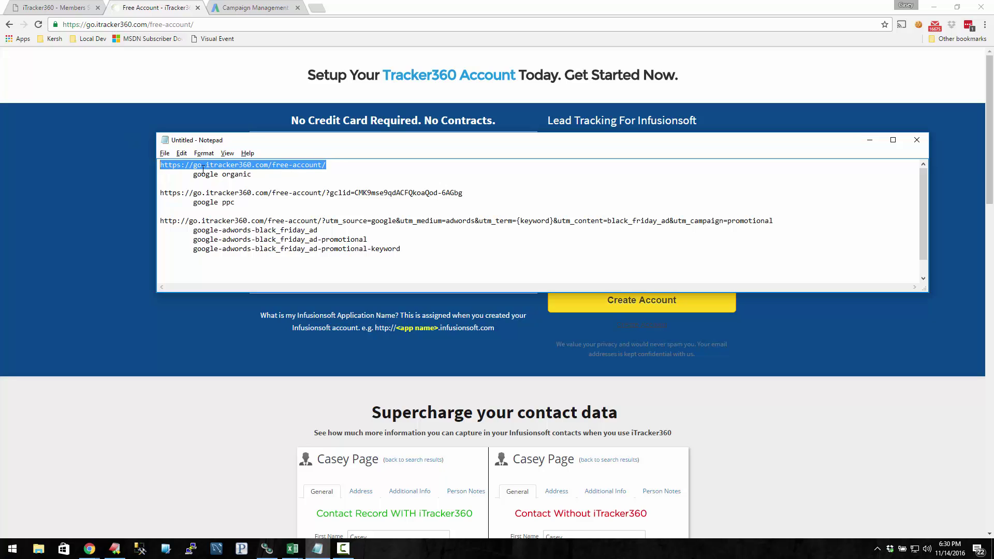
left_click(203, 167)
left_click_drag(327, 165, 292, 166)
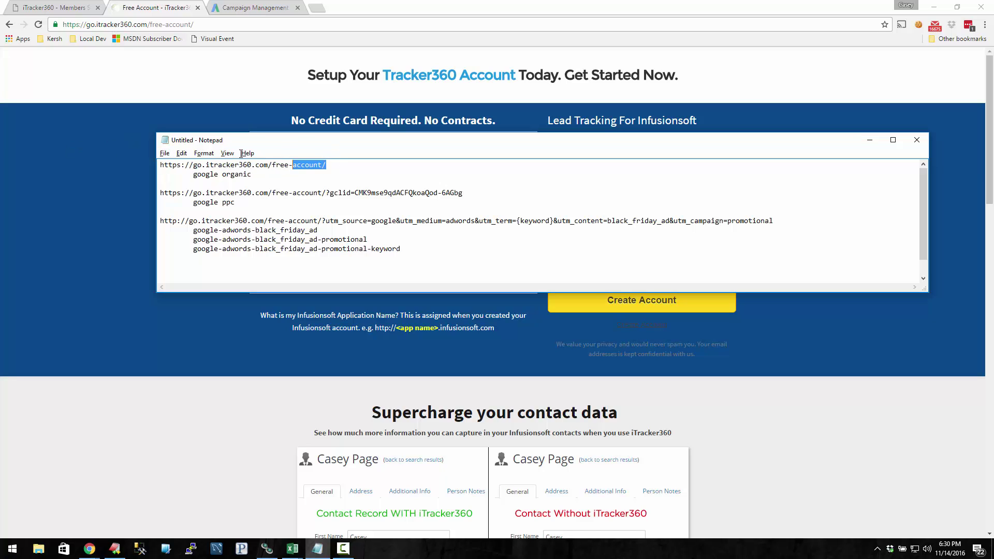
key("shift+Home")
left_click_drag(192, 174, 253, 174)
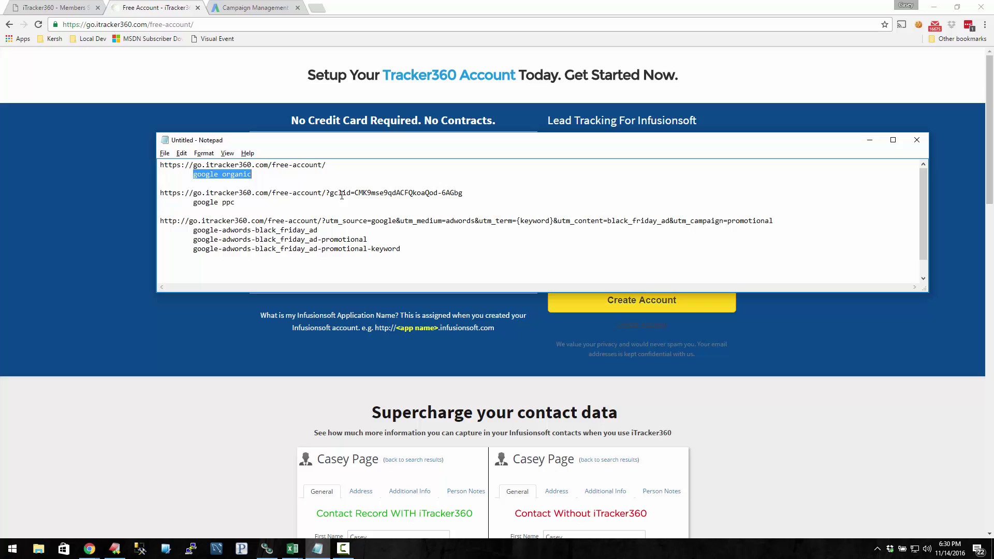
Step: Examine the gclid parameter in the second URL and the "google ppc" lead source beneath it
left_click_drag(330, 193, 352, 195)
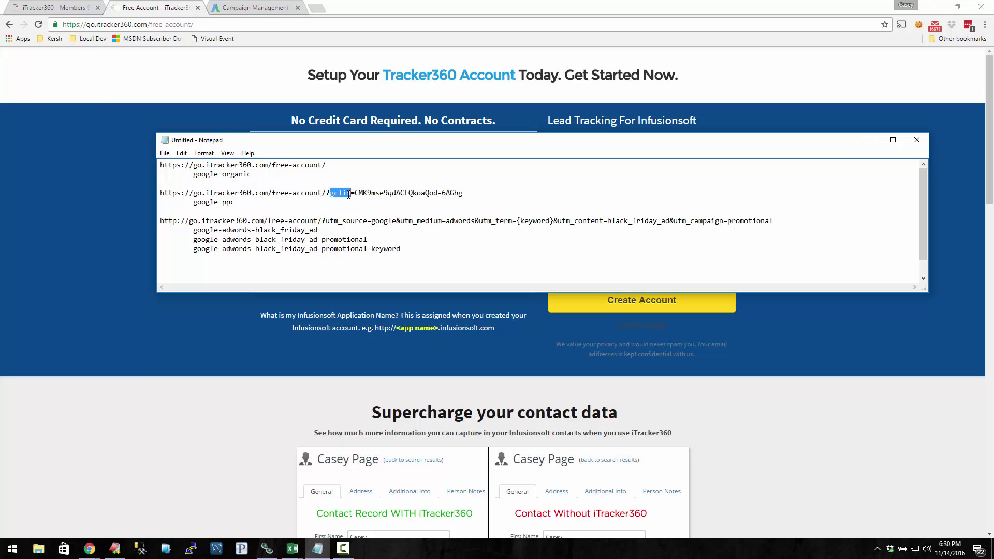
left_click(345, 195)
left_click_drag(355, 193, 440, 197)
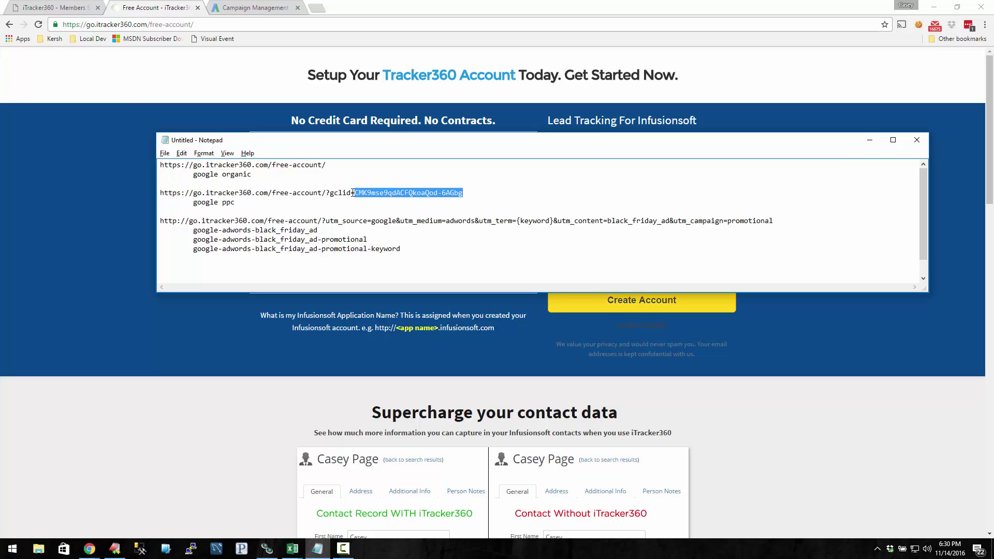
left_click_drag(328, 192, 353, 193)
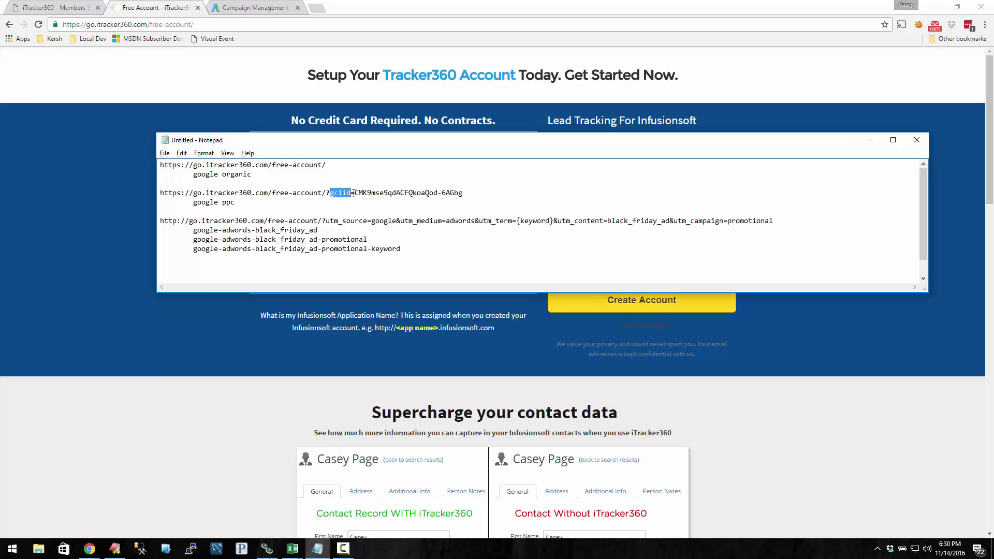
left_click_drag(194, 202, 244, 200)
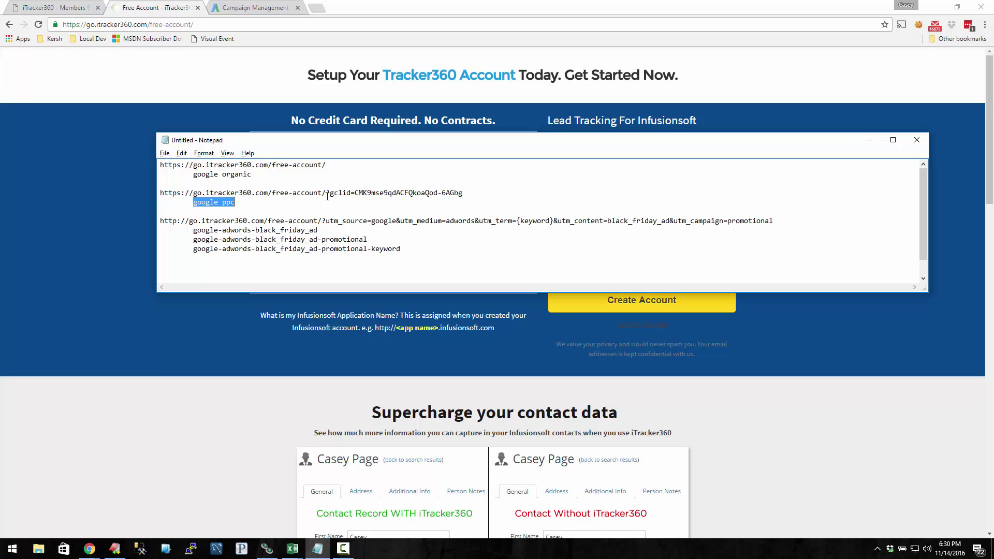
left_click_drag(330, 193, 351, 193)
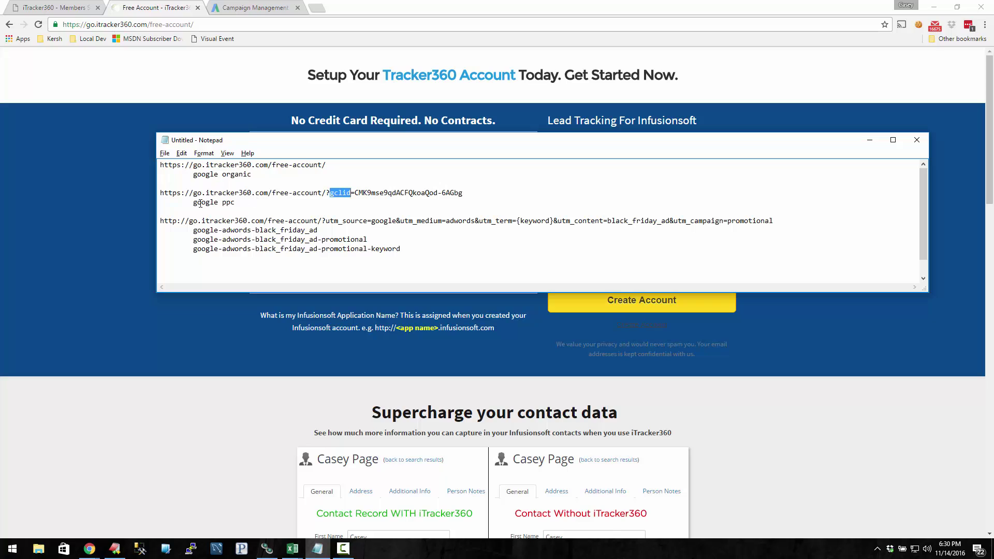
left_click_drag(192, 202, 264, 203)
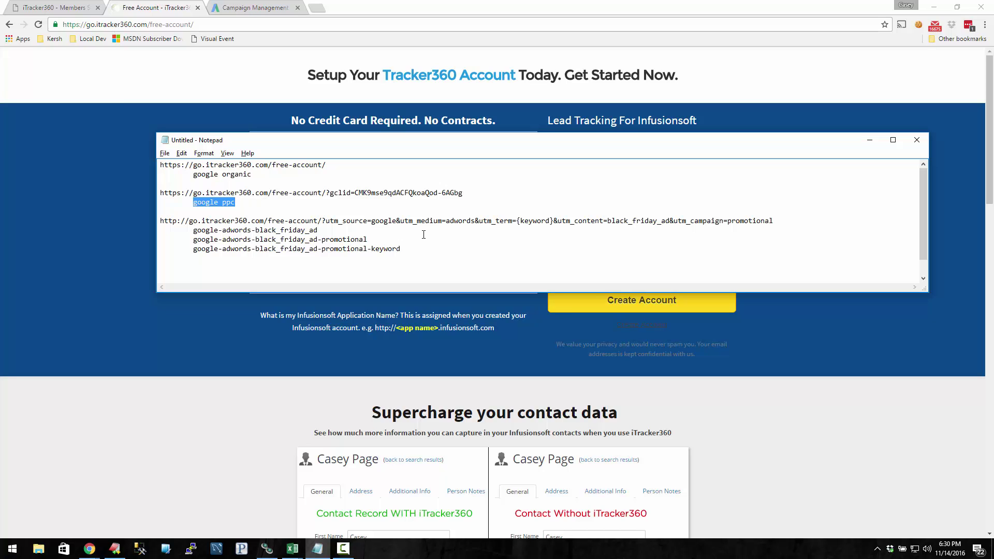
Step: Compare the UTM-tagged URL in Notepad with the tracking fields of the sample contact record in Chrome
left_click(367, 225)
left_click_drag(325, 221, 367, 221)
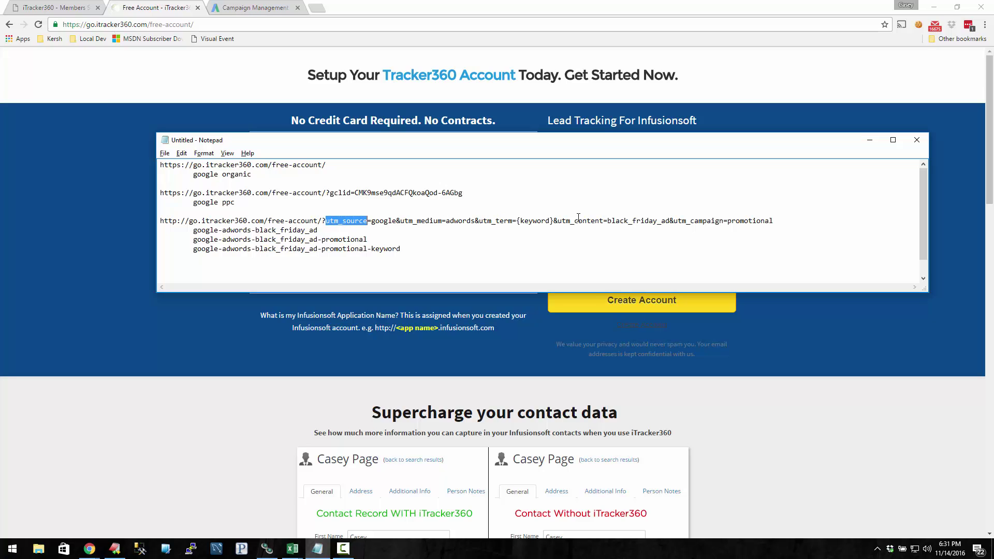
left_click(335, 221)
left_click(234, 309)
scroll(238, 312, "down", 7)
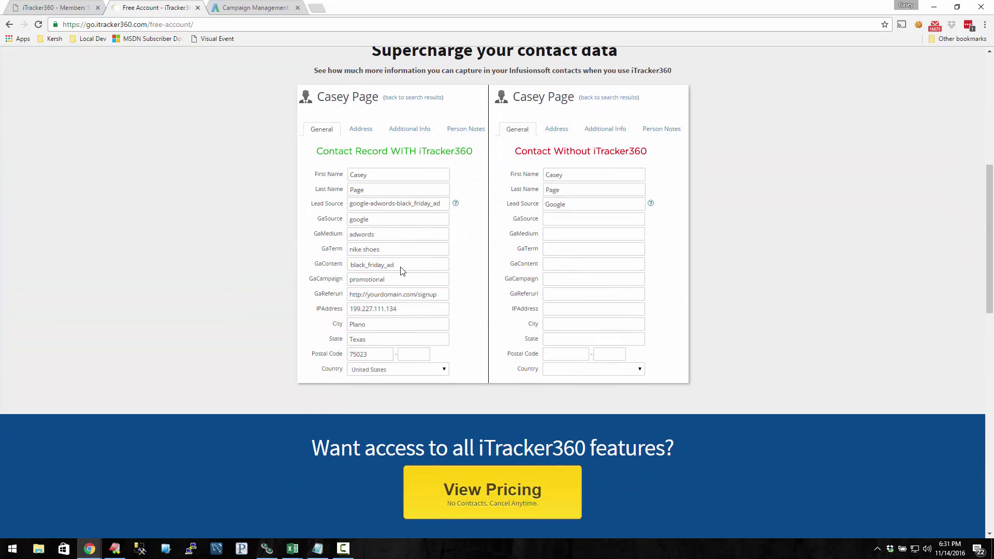
key("alt+Tab")
left_click_drag(161, 221, 776, 221)
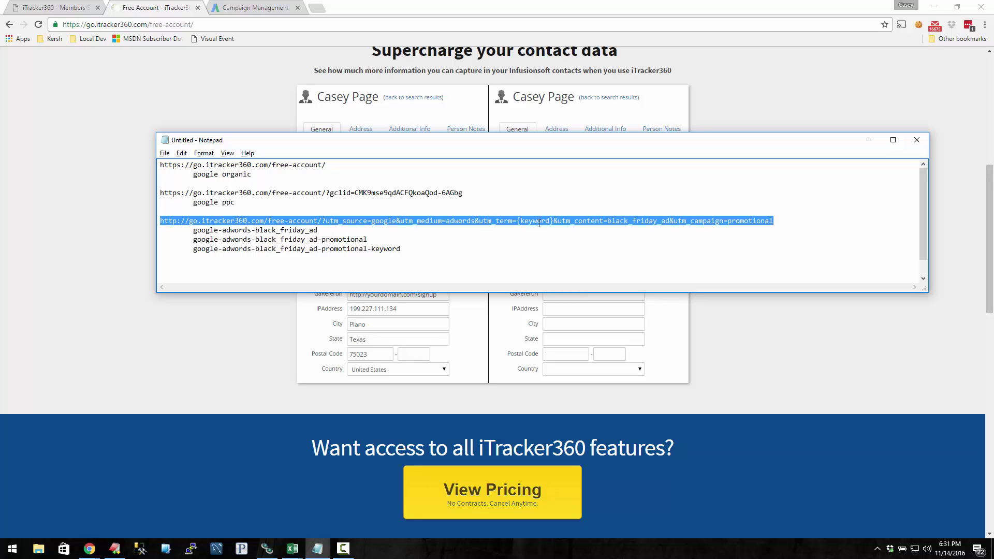
key("alt+Tab")
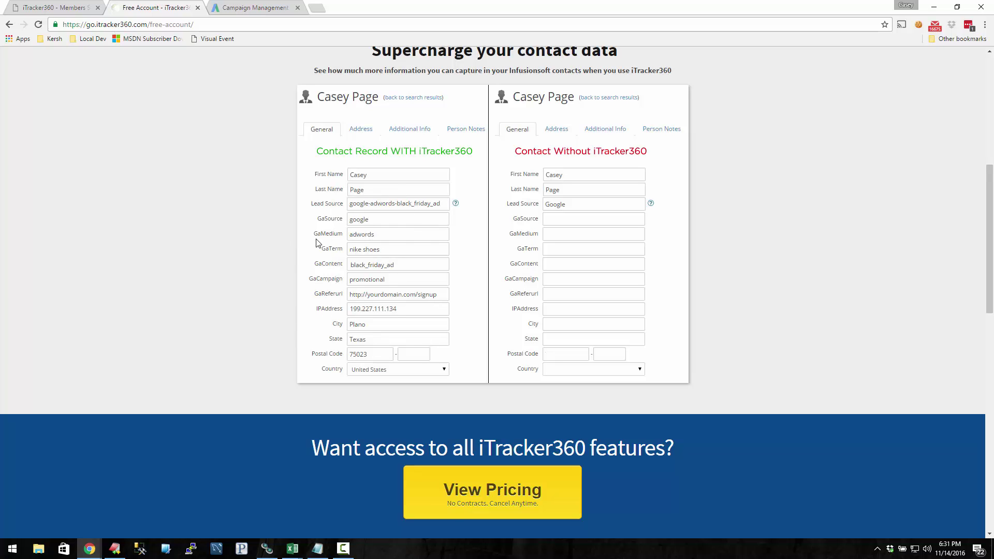
Step: Switch back to Notepad and examine the {keyword} placeholder in the URL's utm_term parameter
key("alt+Tab")
key("alt+Tab")
key("alt+Tab")
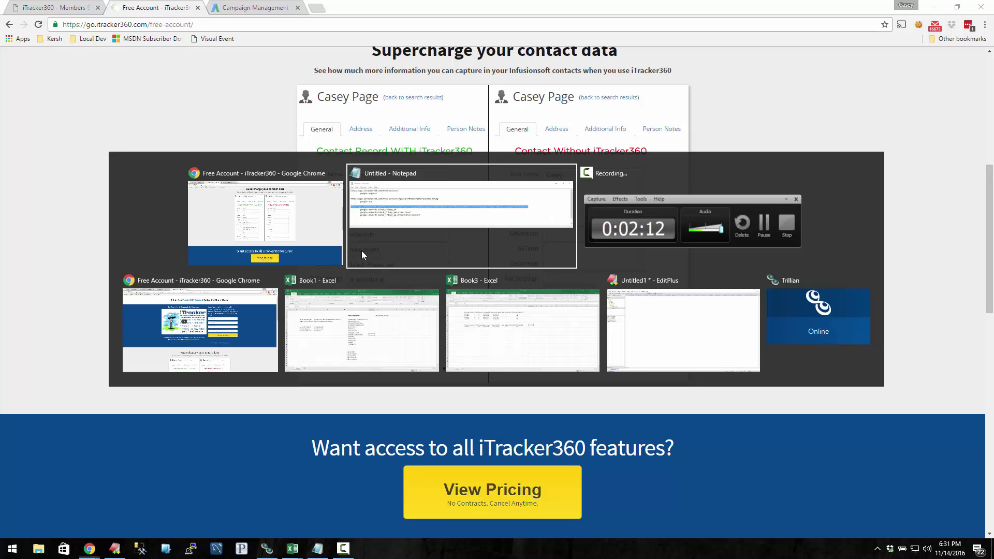
left_click(584, 233)
left_click_drag(559, 220, 516, 222)
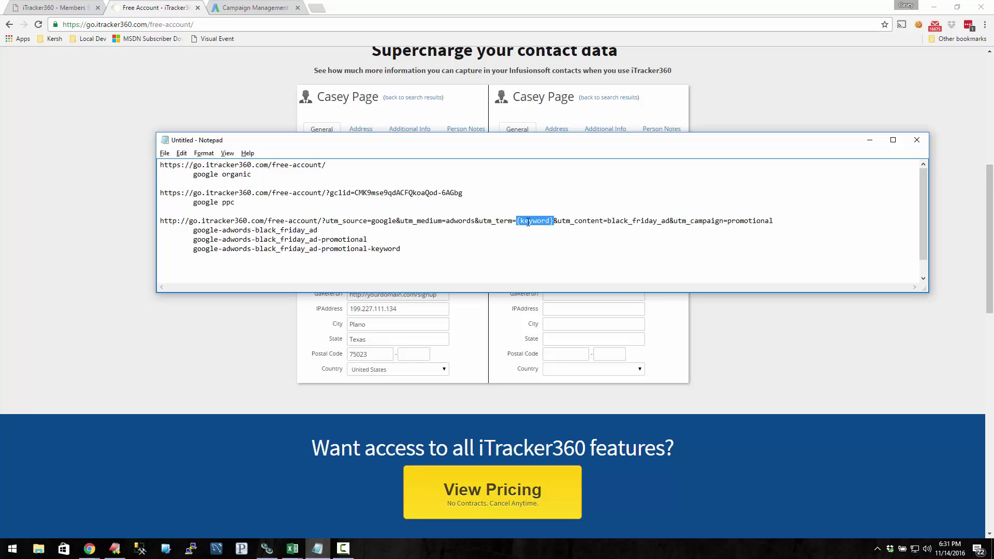
left_click(517, 236)
Step: Examine the three lead source name variants under the UTM-tagged URL, including the one ending in keyword
left_click_drag(194, 230, 312, 230)
left_click(234, 230)
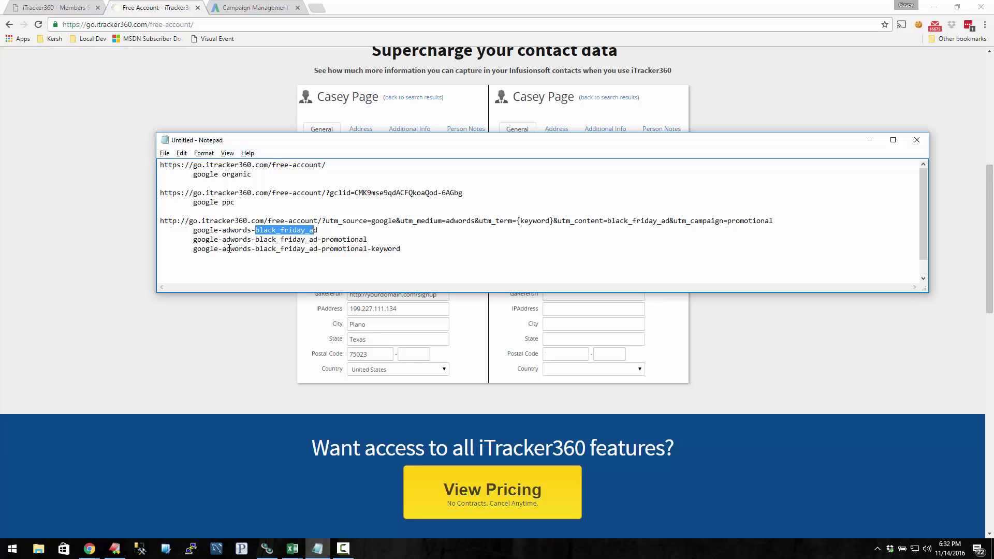
left_click_drag(372, 249, 401, 250)
left_click(386, 255)
double_click(389, 250)
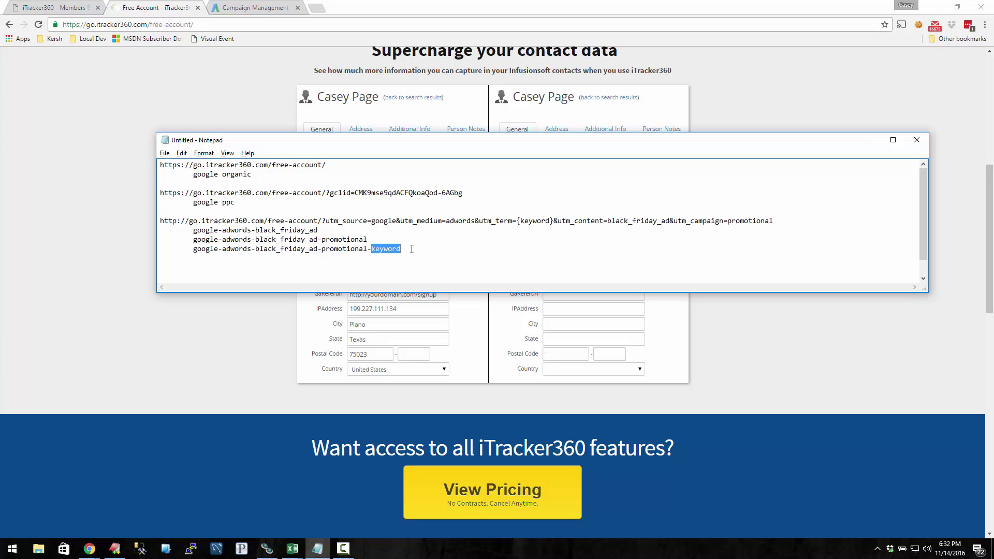
left_click(412, 248)
left_click_drag(402, 249, 150, 242)
left_click(311, 239)
Step: Review the naming options in iTracker360's Dynamic Leadsource Settings in Chrome, then return to the member home page
left_click(54, 8)
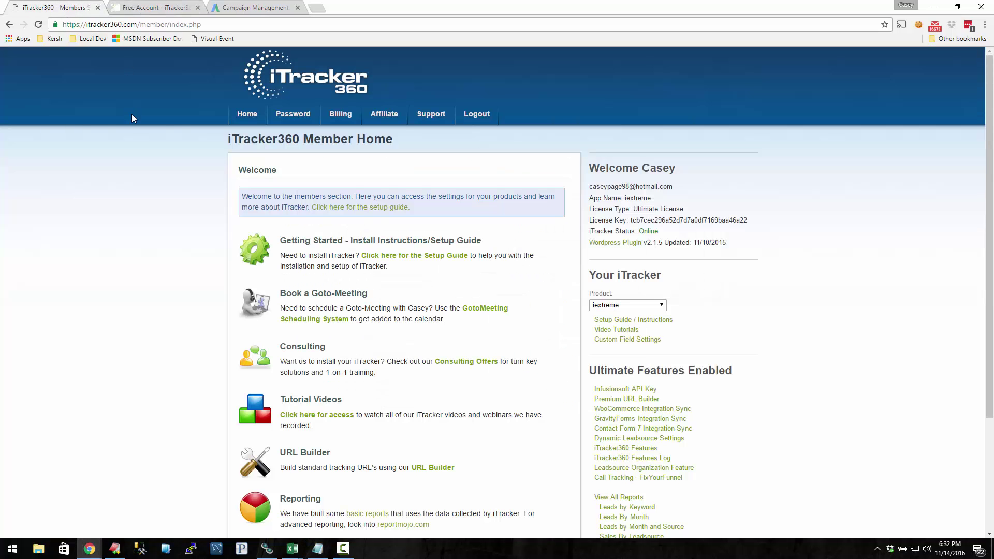
left_click(615, 439)
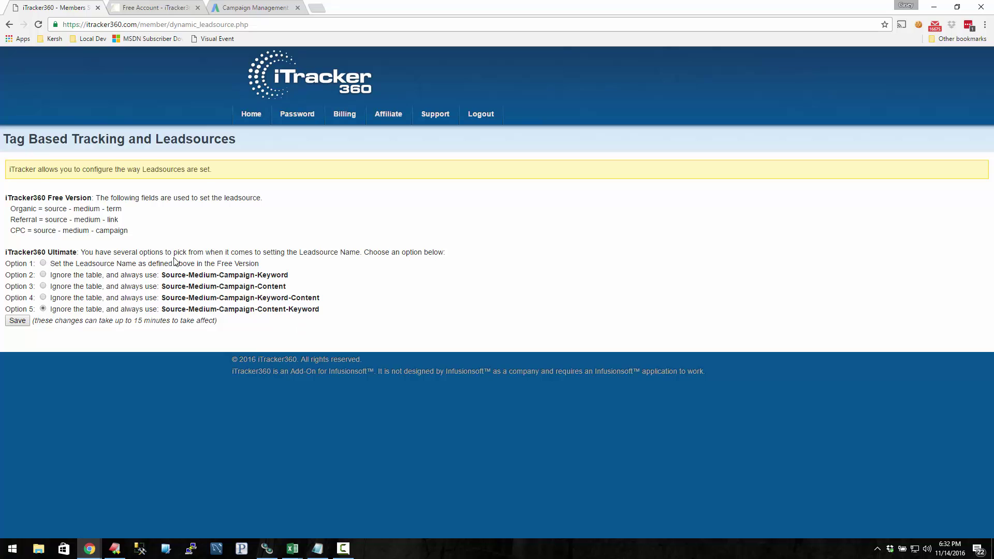
left_click_drag(160, 290, 321, 299)
left_click(323, 301)
key("F5")
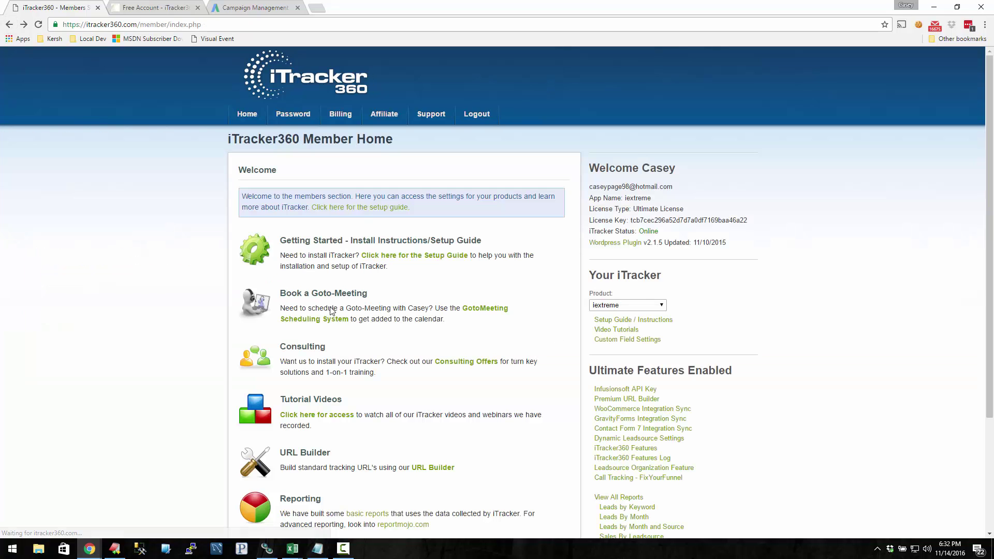
key("alt+Tab")
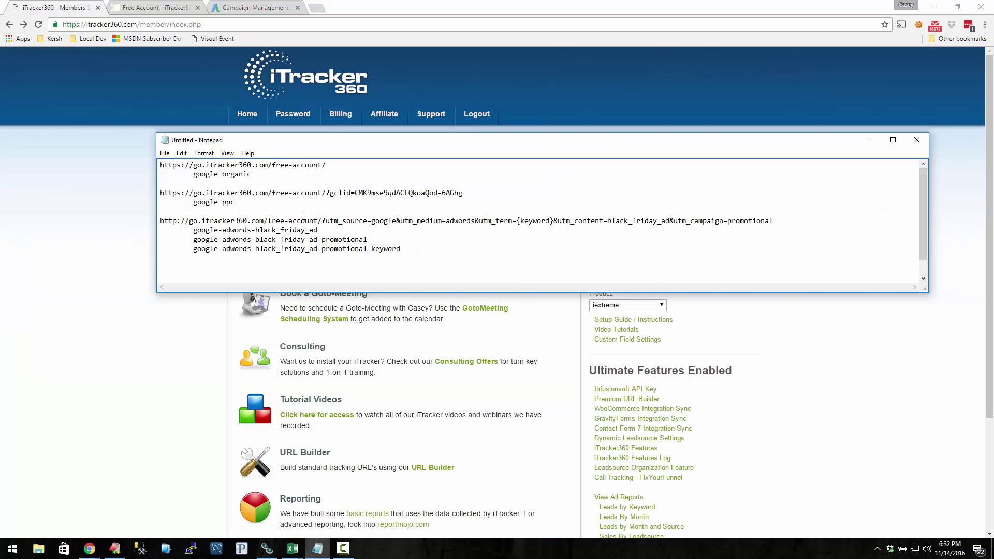
left_click_drag(321, 220, 160, 220)
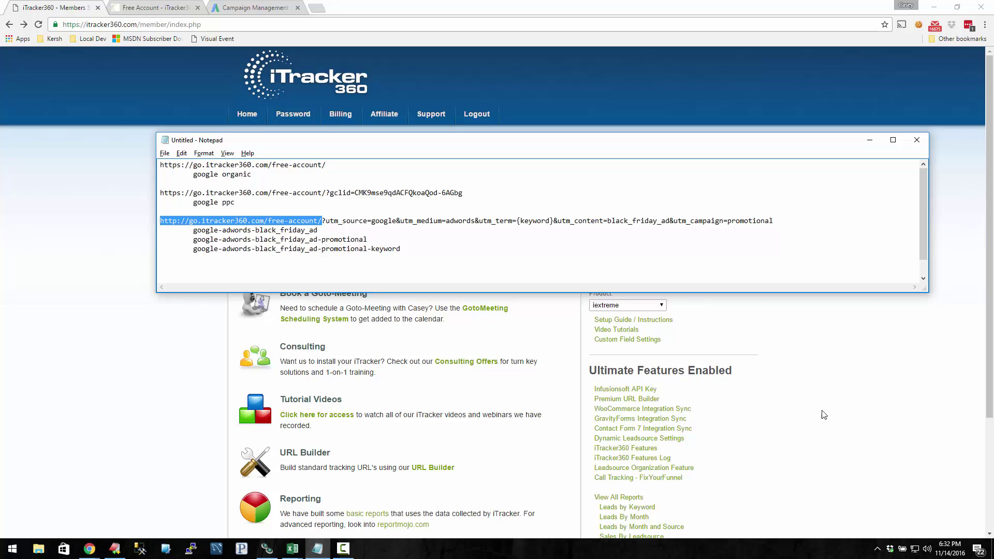
key("alt+Tab")
left_click(634, 400)
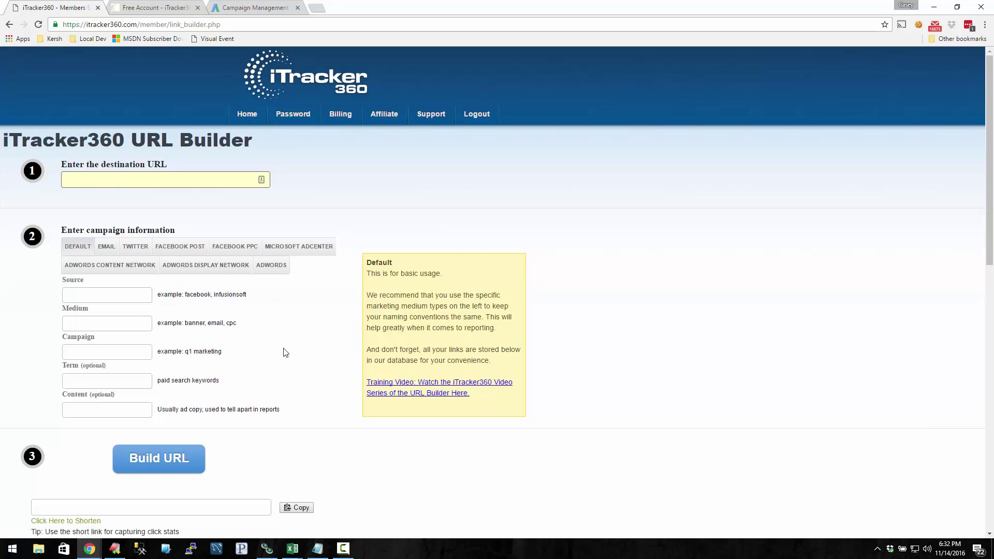
key("alt+Tab")
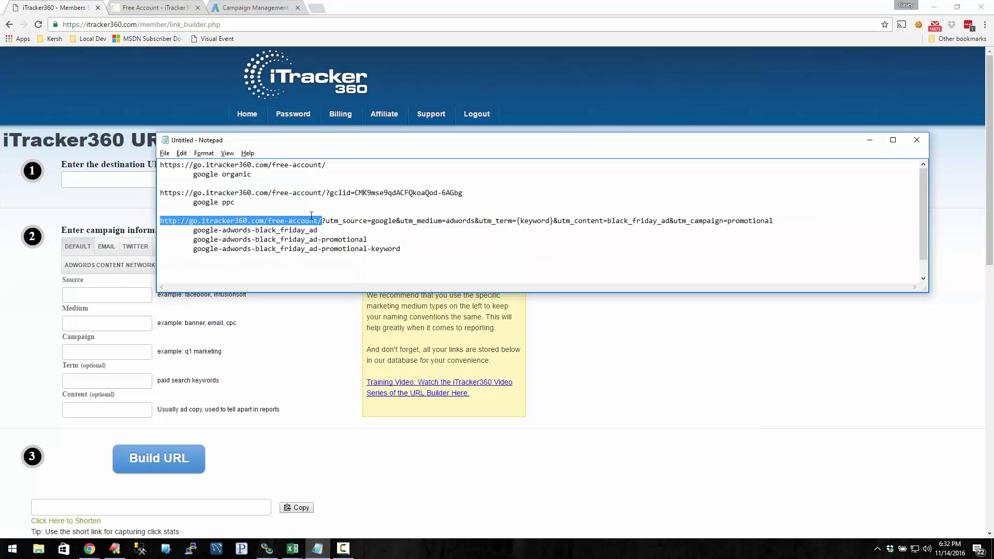
key("ctrl+c")
left_click(113, 205)
key("ctrl+v")
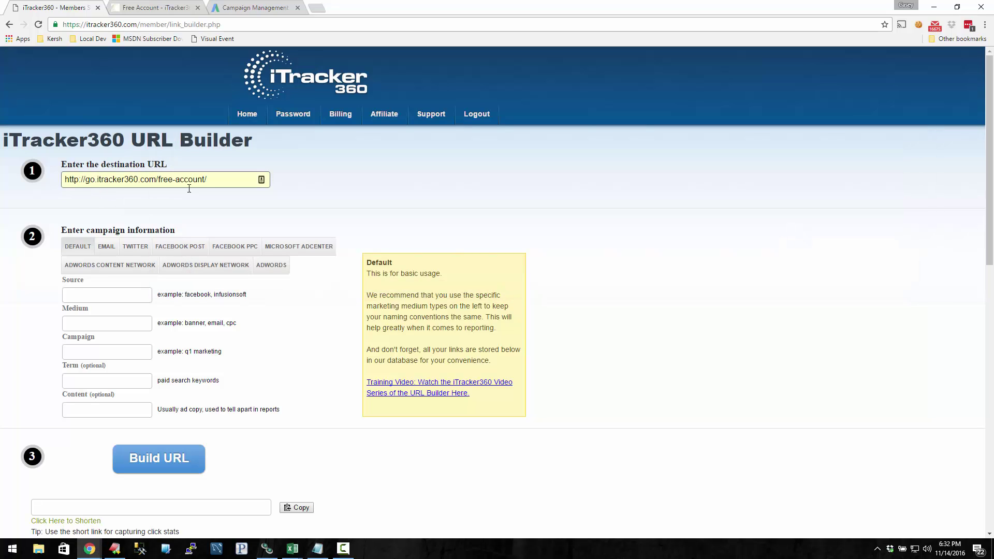
key("ctrl+a")
left_click(181, 236)
Step: Set the source to google, the medium to adwords and the campaign to promotional
left_click(114, 293)
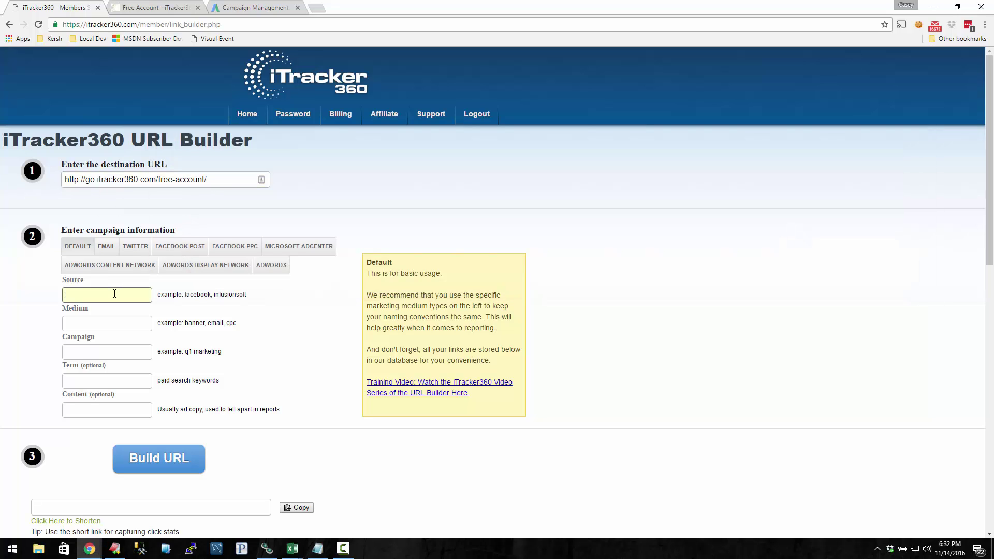
type("google")
key("Tab")
type("ad")
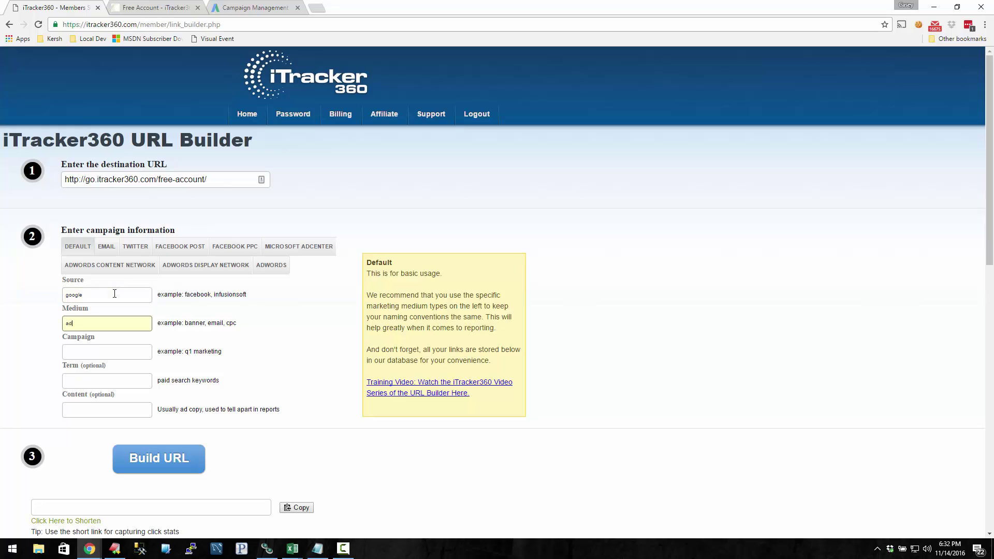
type("words")
key("Tab")
key("alt+Tab")
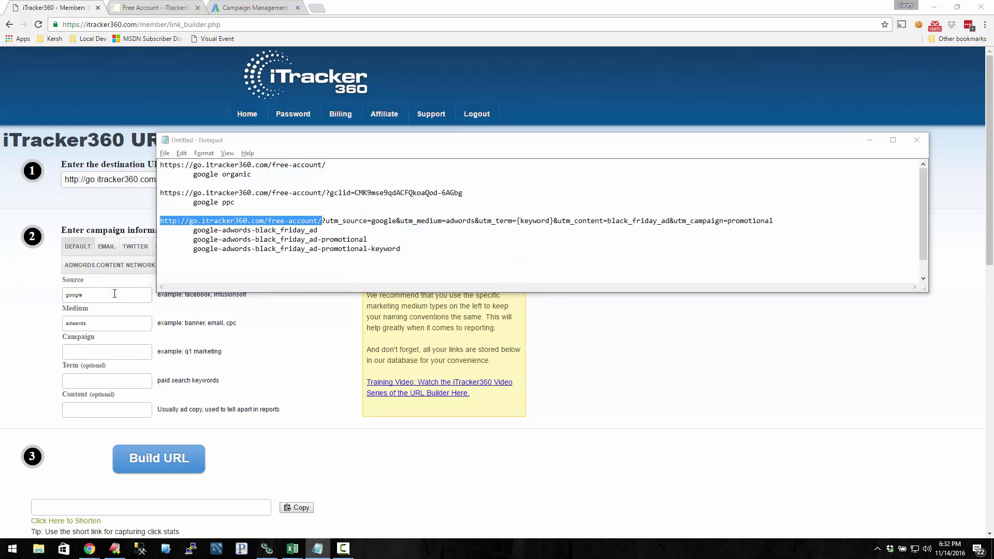
key("alt+Tab")
type("promotional")
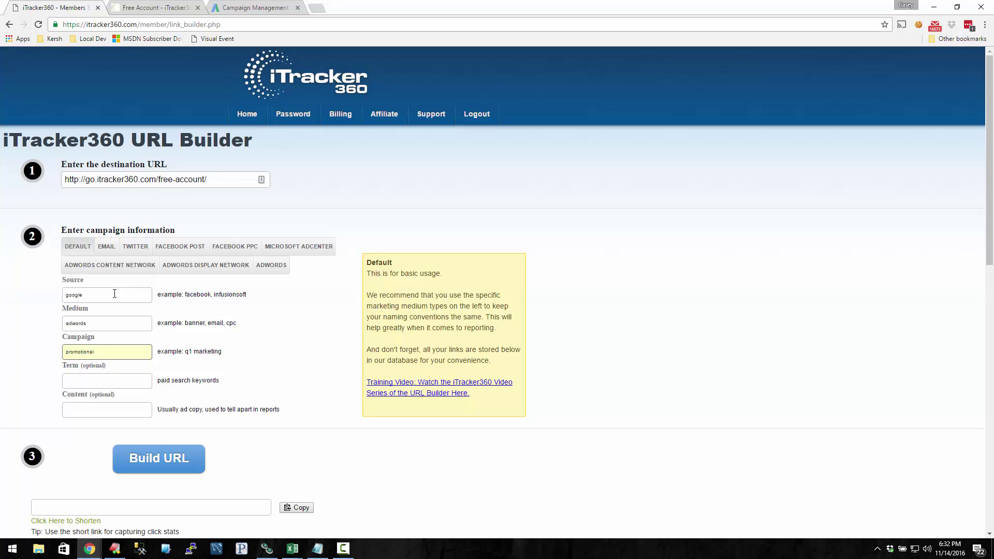
Step: Set the content to black_friday_ad and the term to {keyword}, and build the tracking URL
key("Tab")
key("Tab")
type("black_friday_ad")
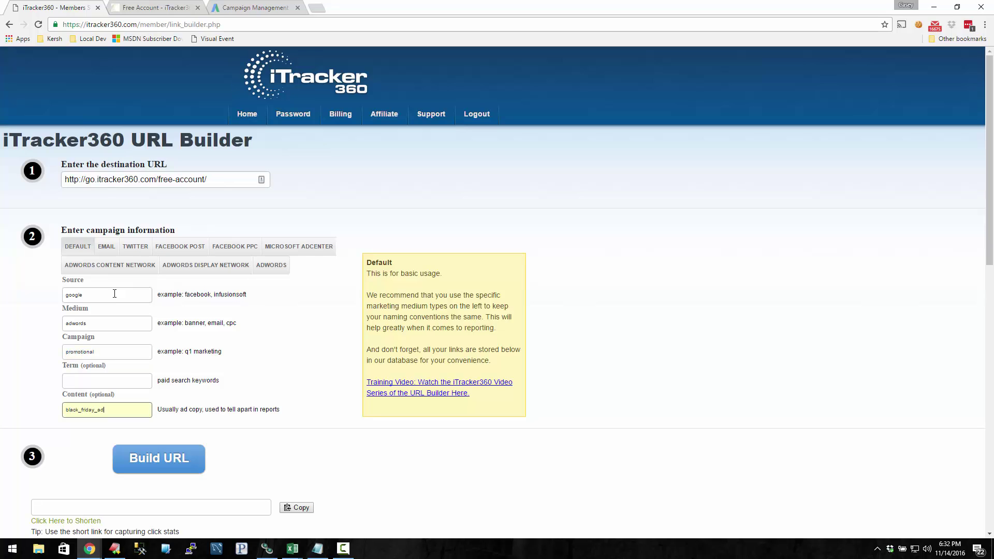
key("shift+Tab")
type("ke")
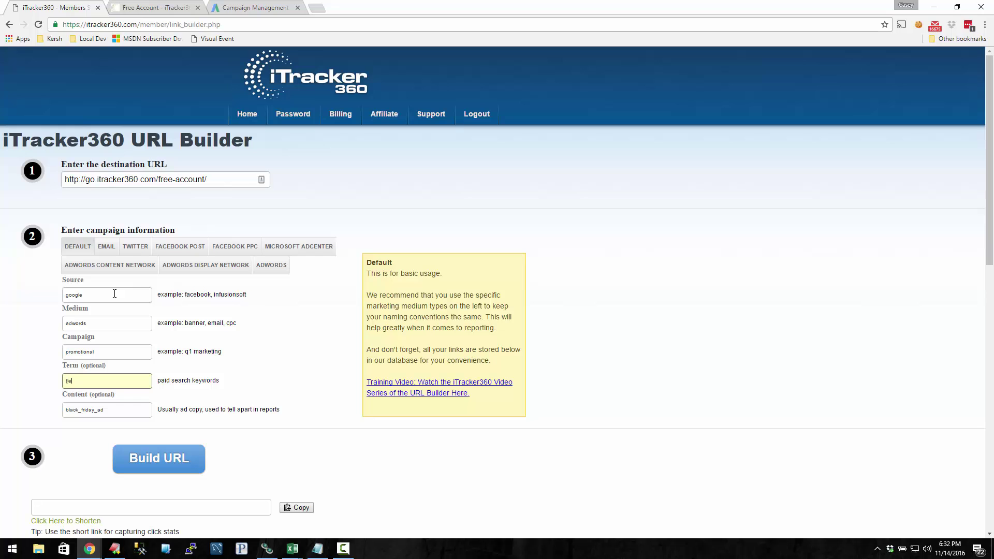
key("BackSpace")
key("BackSpace")
key("BackSpace")
type("{keyword")
left_click(153, 468)
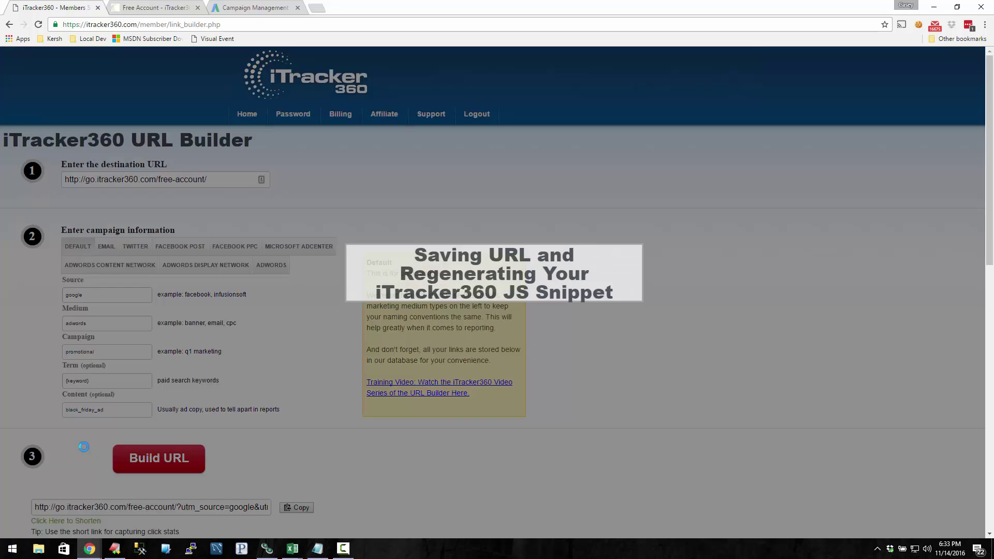
Step: Check the generated URL and its entry in the custom URL history, and shorten the link
scroll(94, 344, "down", 4)
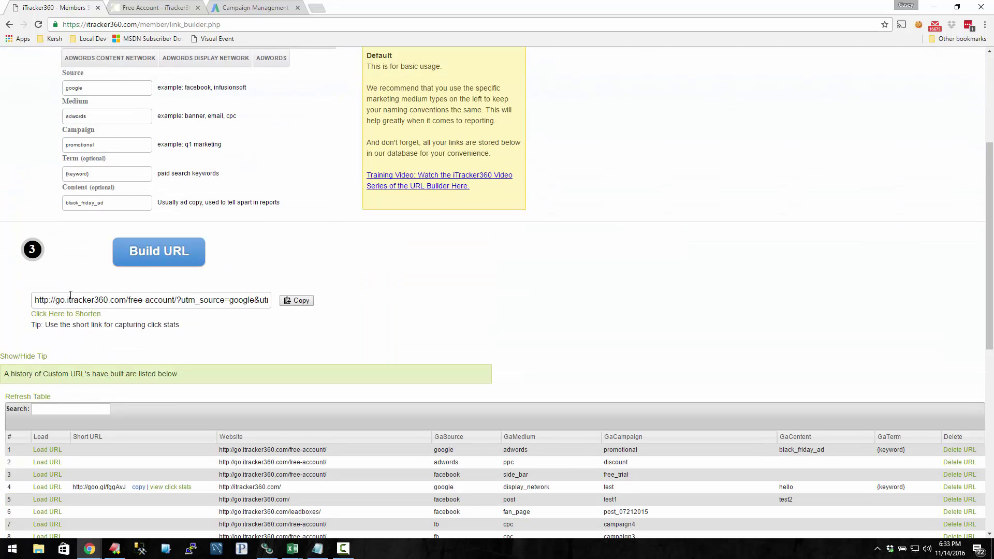
left_click_drag(33, 299, 393, 308)
left_click(451, 311)
scroll(452, 312, "down", 4)
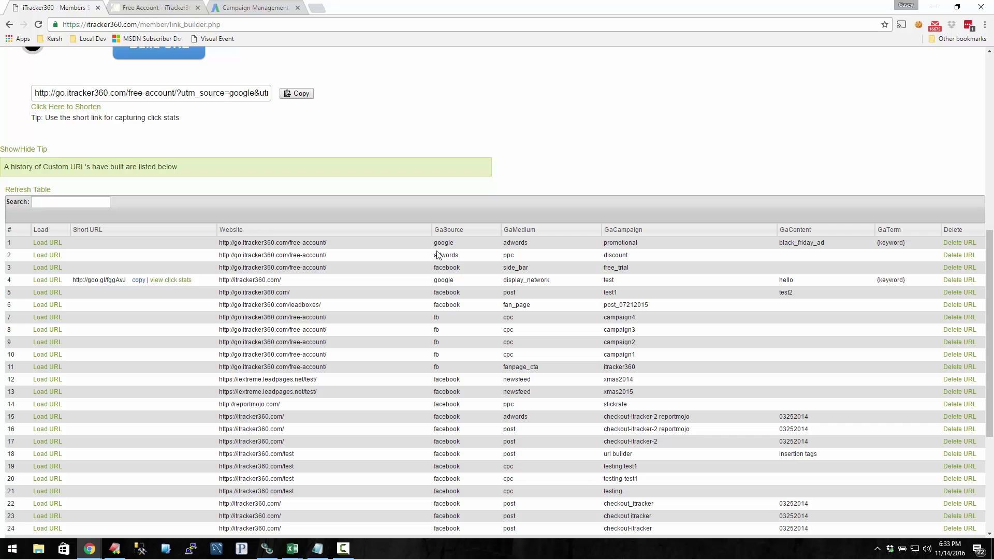
scroll(262, 353, "up", 2)
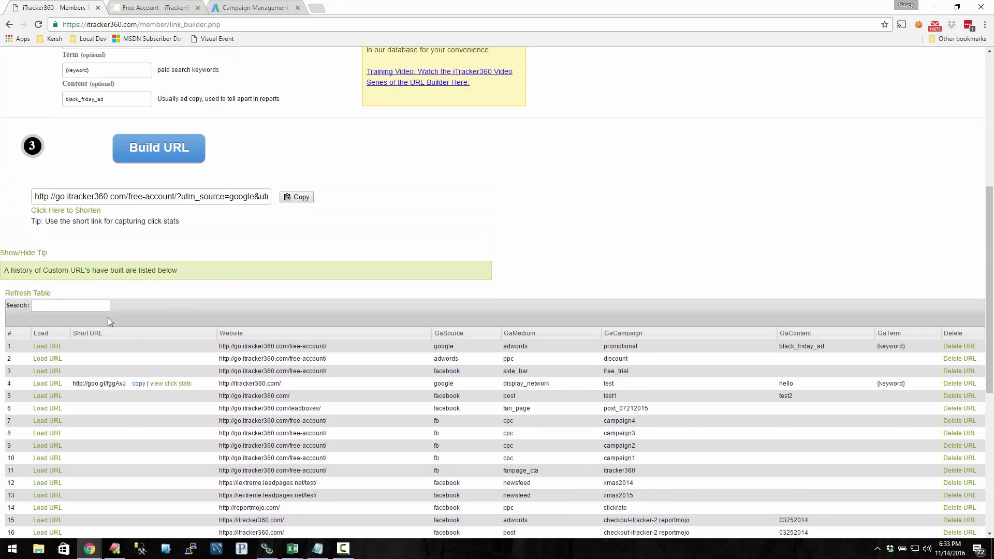
left_click(82, 211)
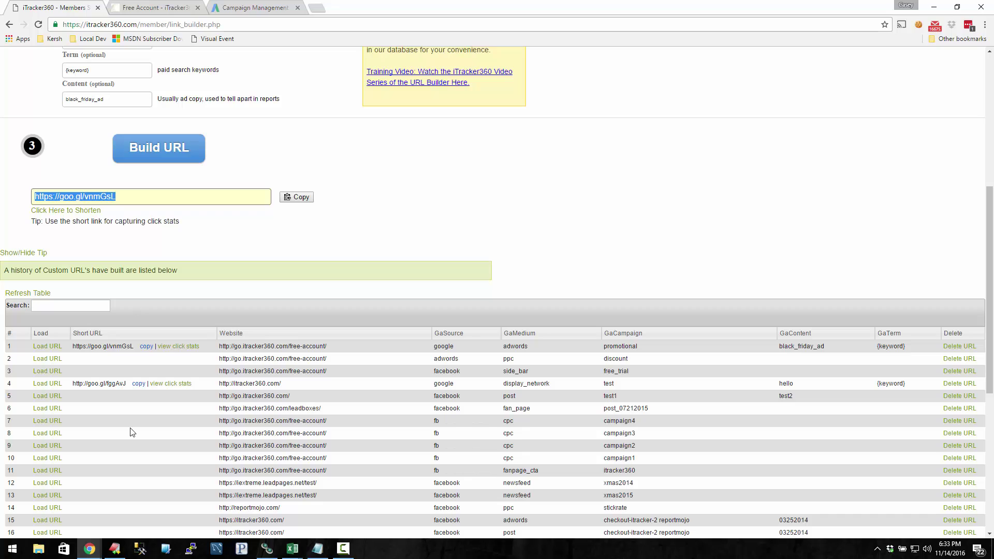
Step: View the click statistics of the new short link, then close the statistics page
left_click_drag(133, 346, 72, 345)
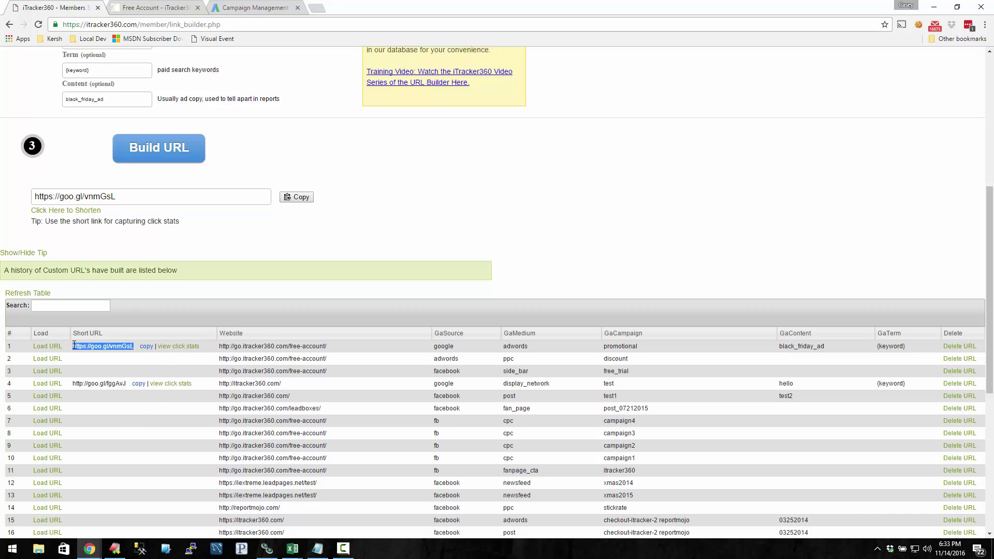
left_click(175, 348)
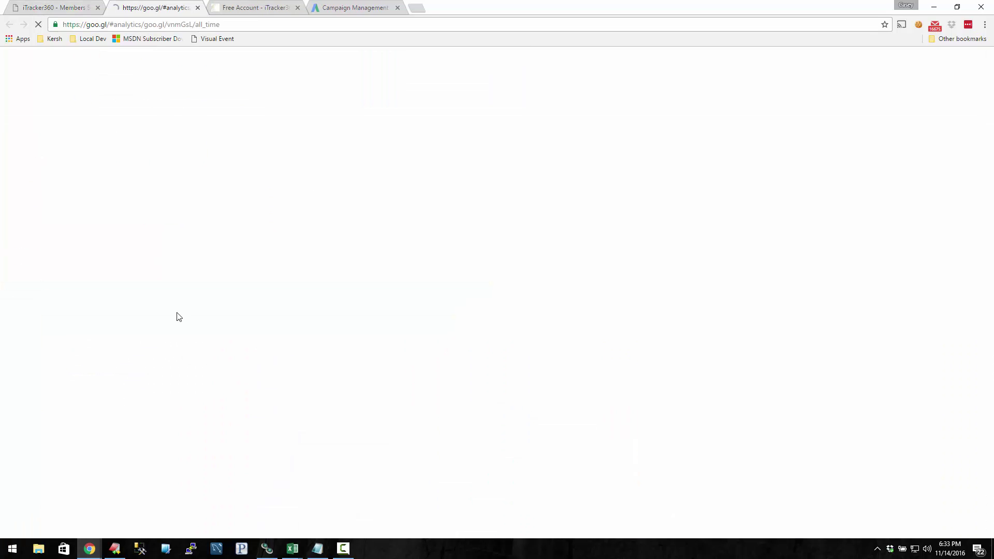
scroll(237, 244, "down", 5)
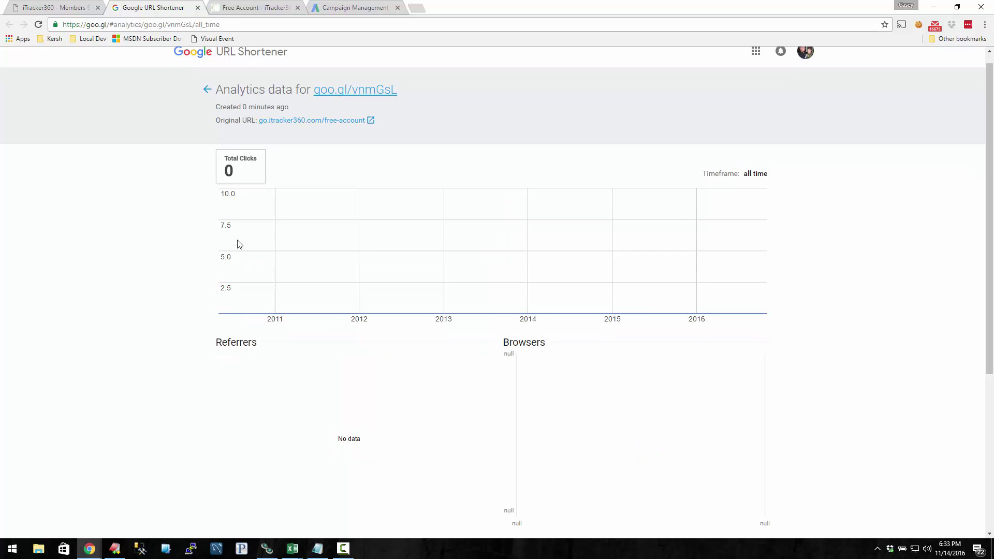
scroll(310, 266, "up", 5)
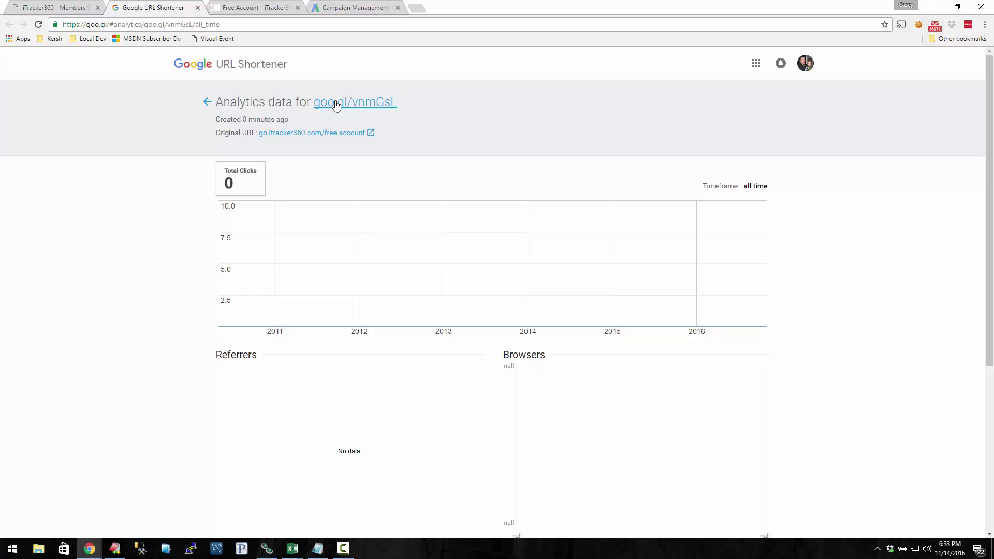
left_click(197, 7)
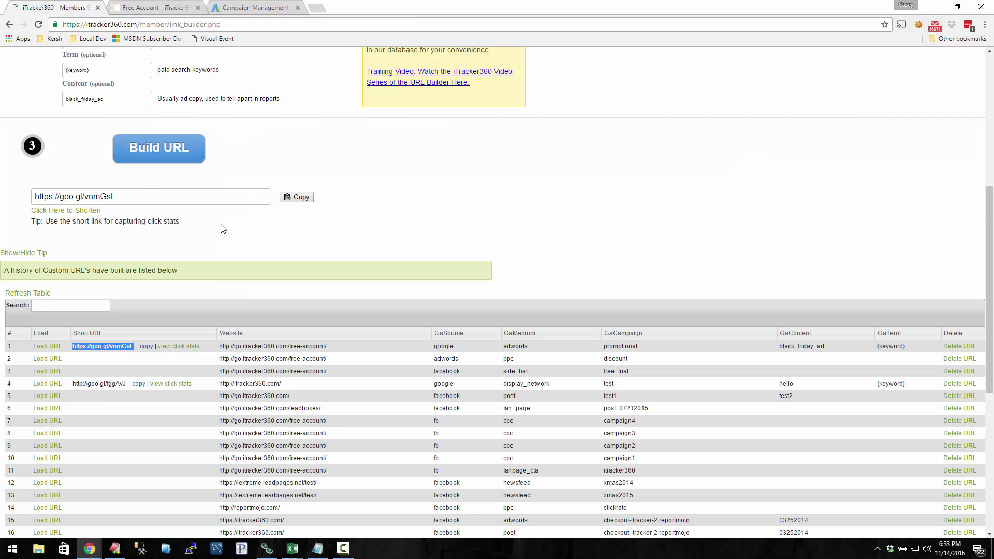
Step: Review the lead source list in Notepad, then the sample contact record on the Free Account page in Chrome
scroll(222, 226, "up", 5)
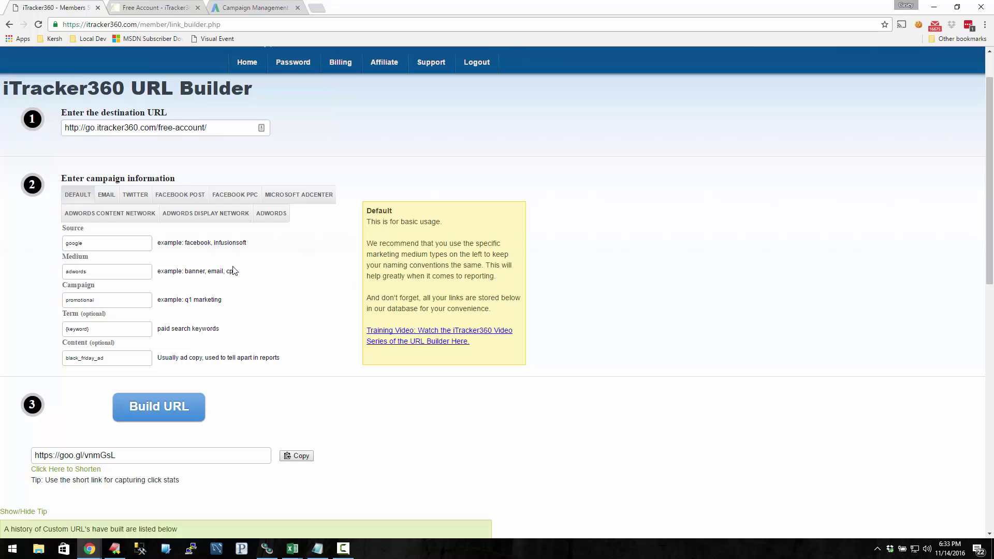
key("alt+Tab")
left_click(322, 249)
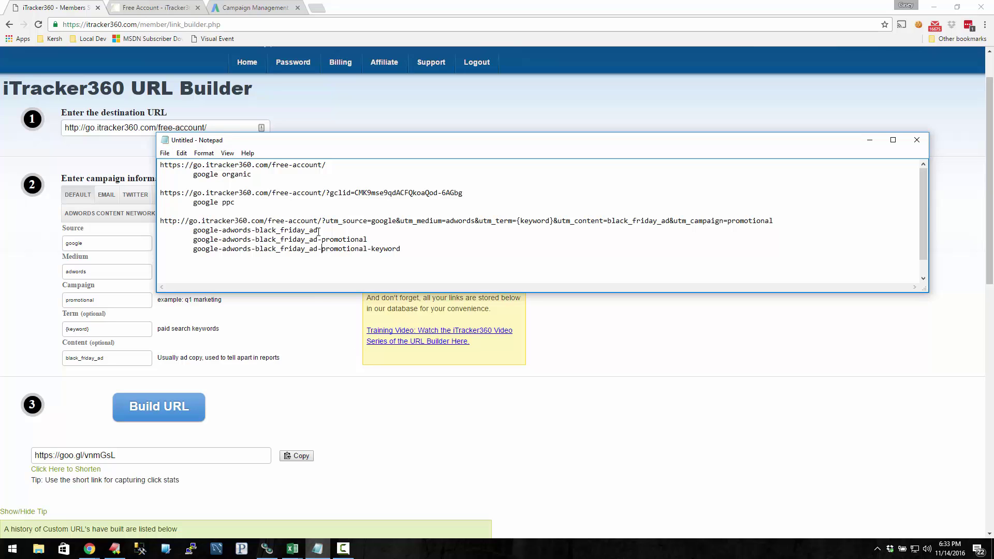
left_click(168, 7)
left_click(235, 8)
left_click(151, 8)
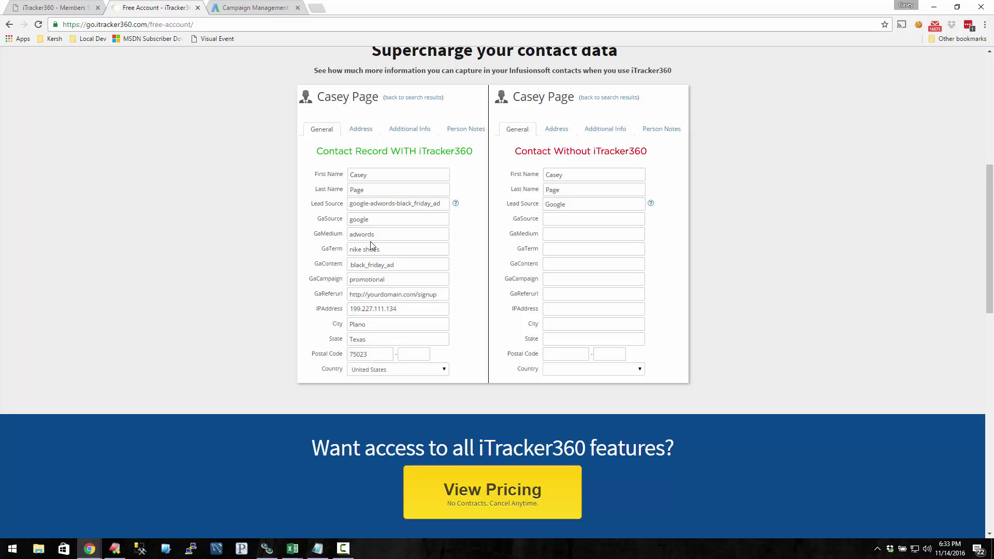
Step: Switch to Notepad and compare the plain free-account URL with the one carrying a gclid parameter
key("alt+Tab")
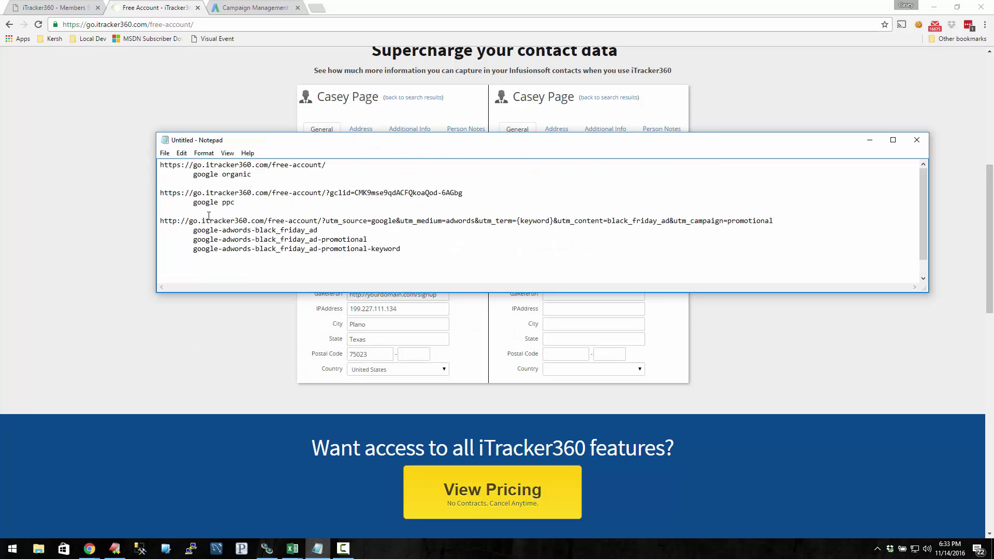
left_click(345, 165)
key("shift+Home")
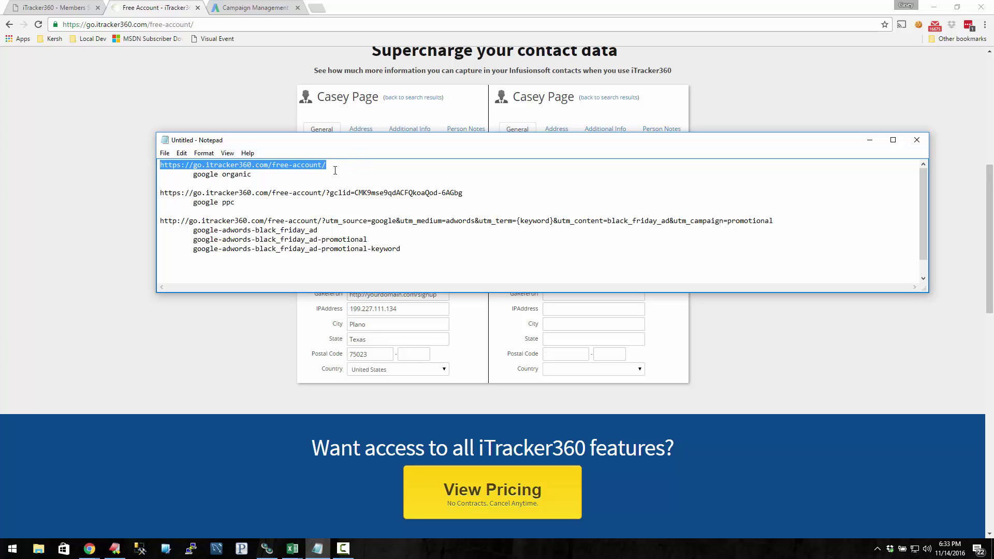
left_click(333, 172)
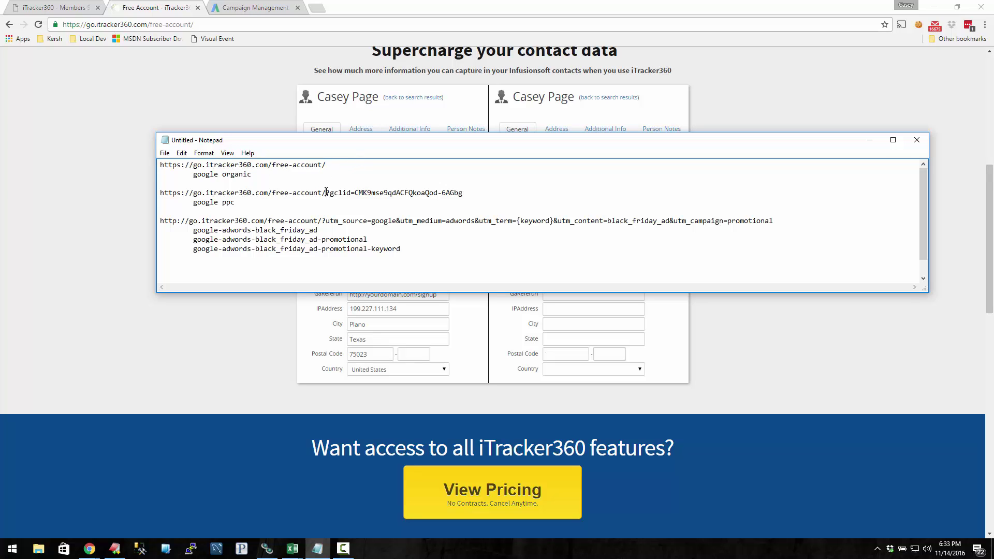
left_click_drag(326, 192, 160, 192)
left_click_drag(328, 193, 462, 193)
left_click(310, 204)
Step: Append an & and the gclid parameter copied from the google ppc URL to the end of the UTM-tagged URL
left_click_drag(329, 193, 463, 193)
key("ctrl+c")
left_click_drag(324, 220, 690, 244)
left_click(776, 220)
type("&")
key("ctrl+v")
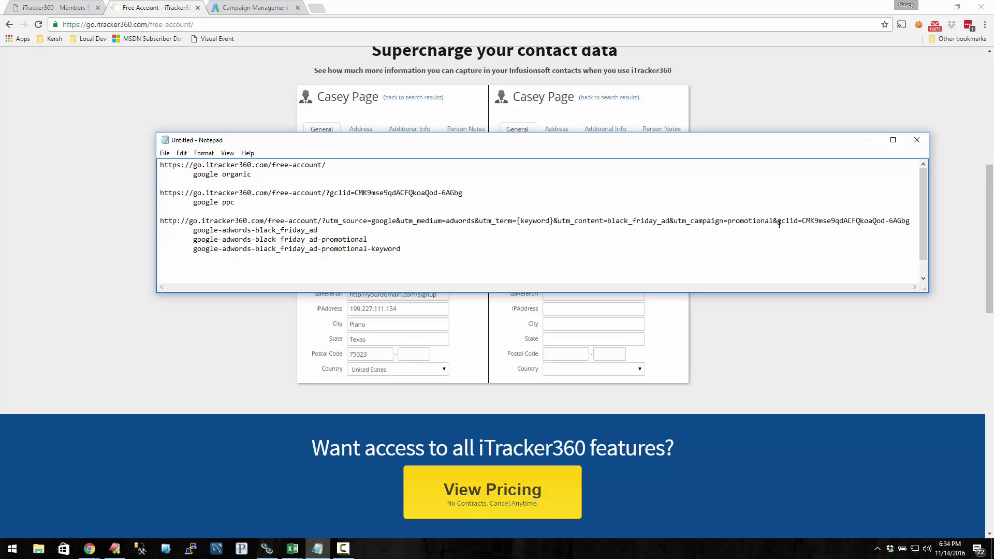
Step: Examine the gclid and UTM parameters of the combined URL and the lead source names listed beneath it
left_click(779, 219, "shift")
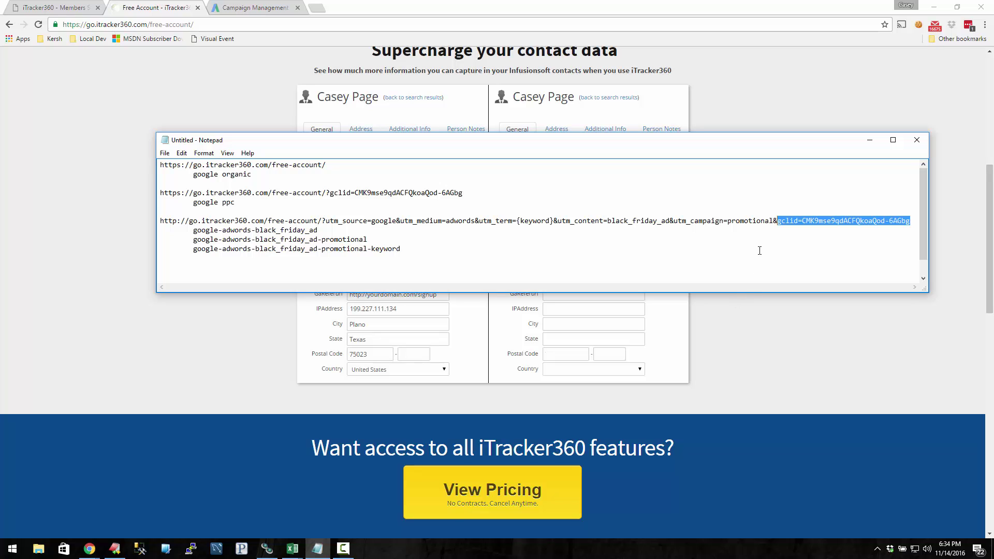
left_click(758, 250)
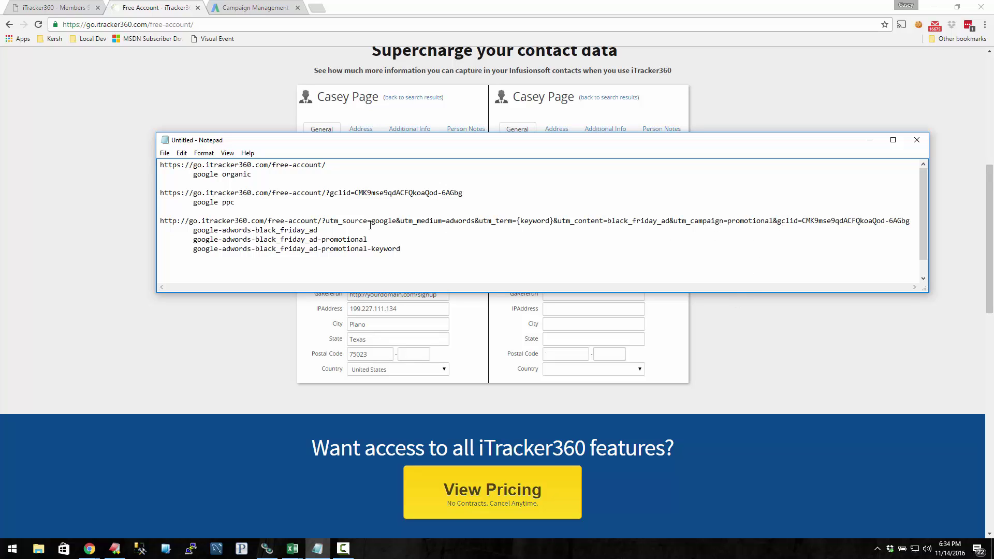
left_click_drag(325, 221, 777, 221)
left_click(711, 231)
left_click_drag(234, 222, 724, 223)
left_click(706, 237)
left_click(367, 239)
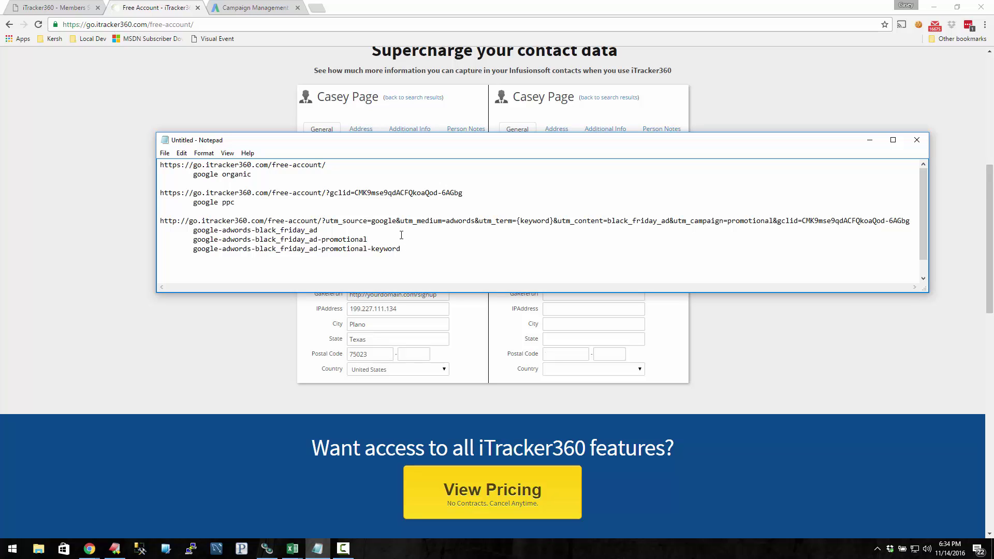